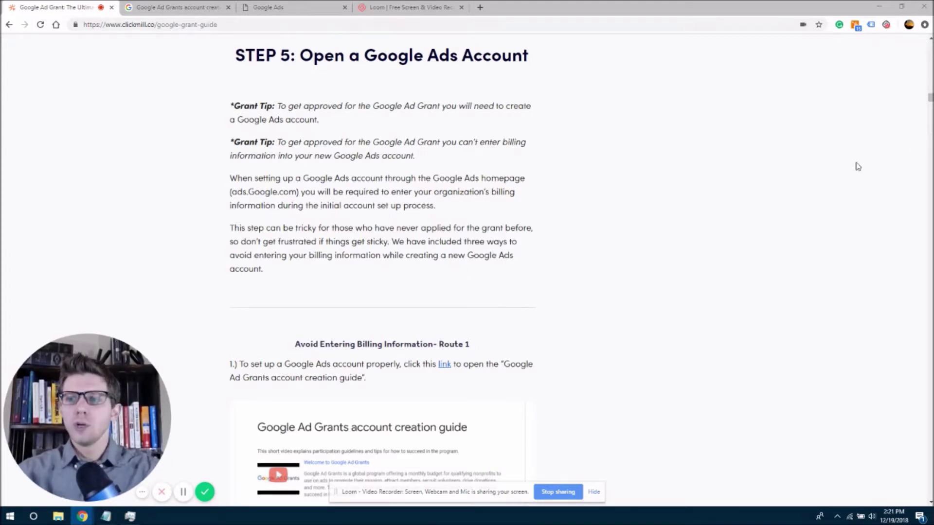
Step: Scroll the ClickMill guide to Route 1 and open its account creation guide link in a new tab
{"action": "left_click", "coordinate": [930, 99]}
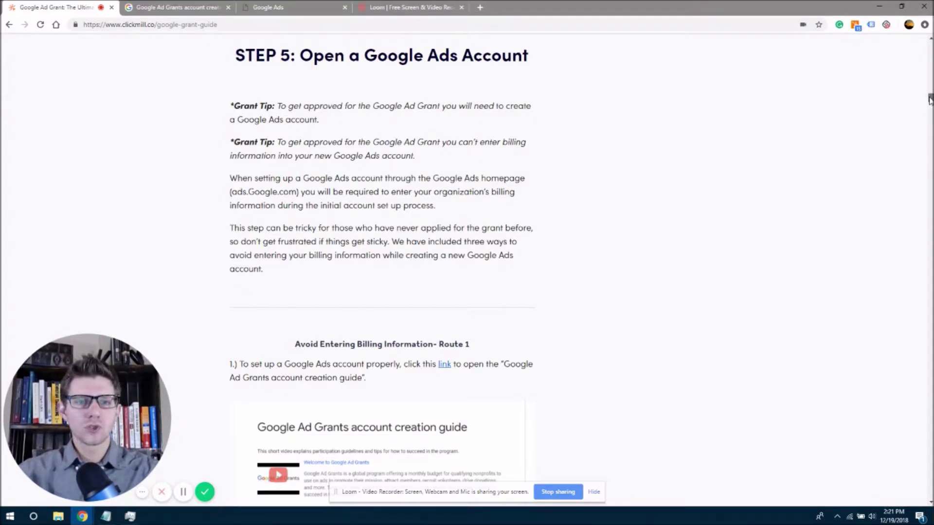
{"action": "left_click_drag", "start_coordinate": [930, 99], "coordinate": [930, 102]}
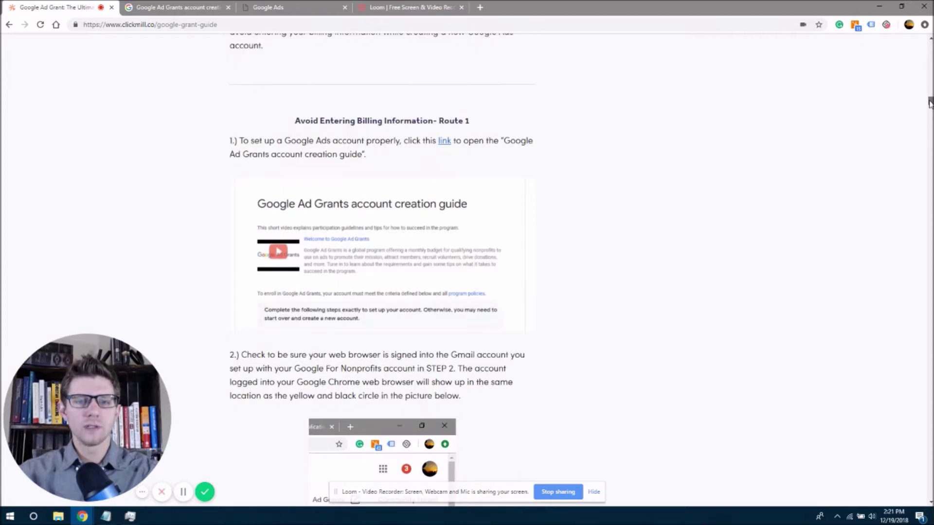
{"action": "right_click", "coordinate": [449, 142]}
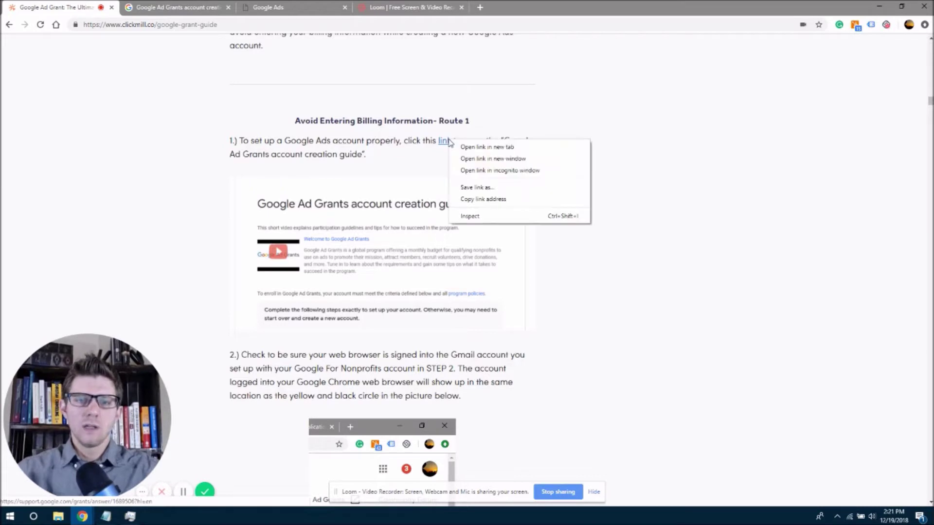
{"action": "left_click", "coordinate": [460, 146]}
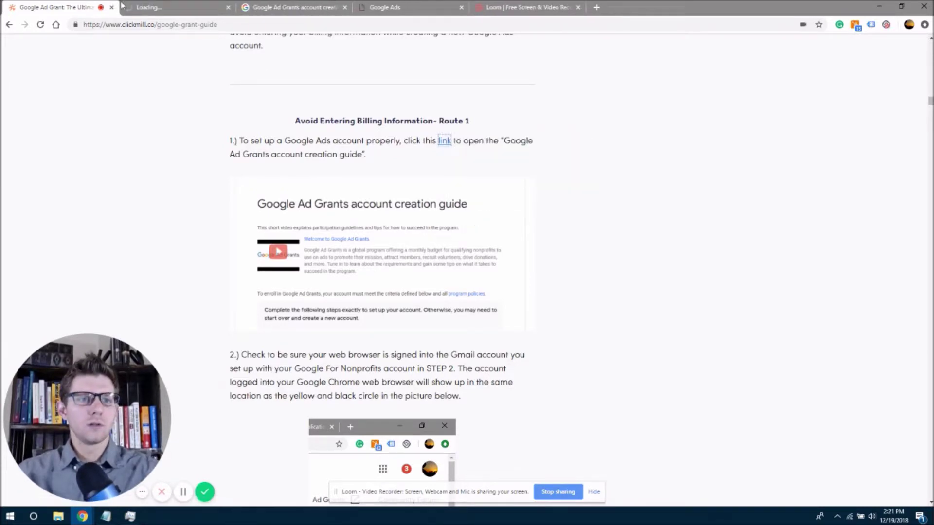
{"action": "left_click", "coordinate": [226, 8]}
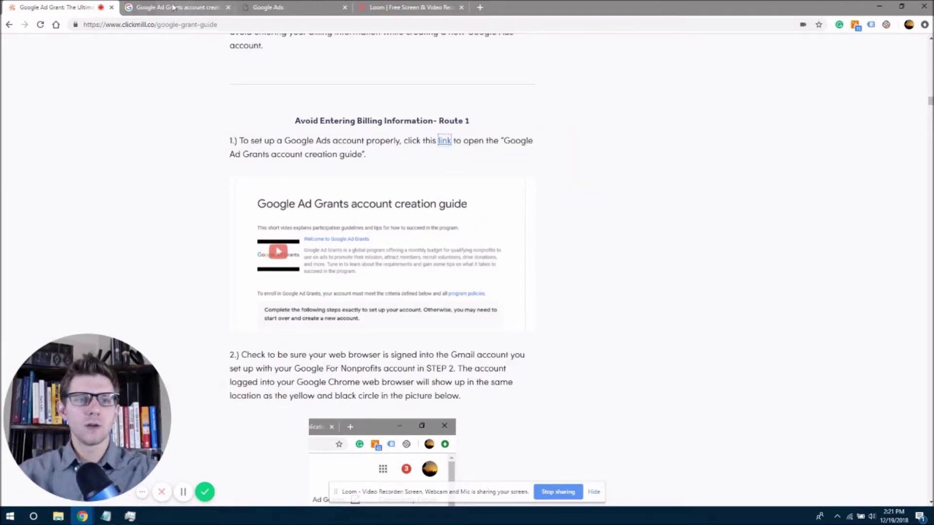
Step: Review Step 1 of the Ad Grants account creation guide, then return to the Google Ads welcome form
{"action": "left_click", "coordinate": [173, 7]}
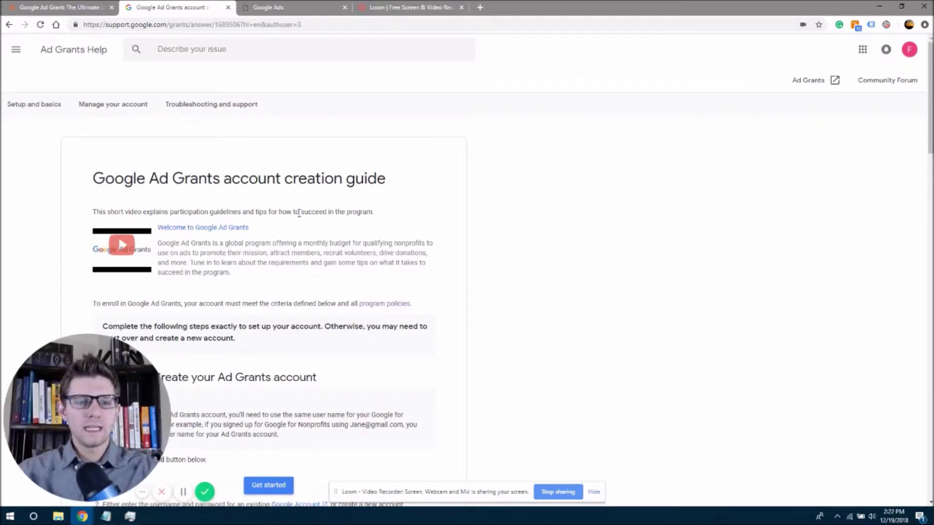
{"action": "scroll", "coordinate": [920, 154], "scroll_direction": "down", "scroll_amount": 3}
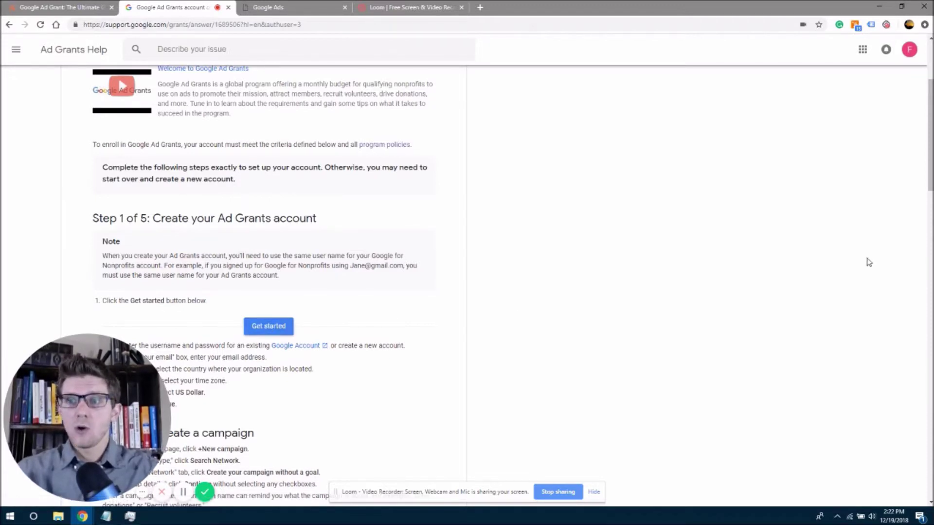
{"action": "left_click_drag", "start_coordinate": [931, 157], "coordinate": [930, 120]}
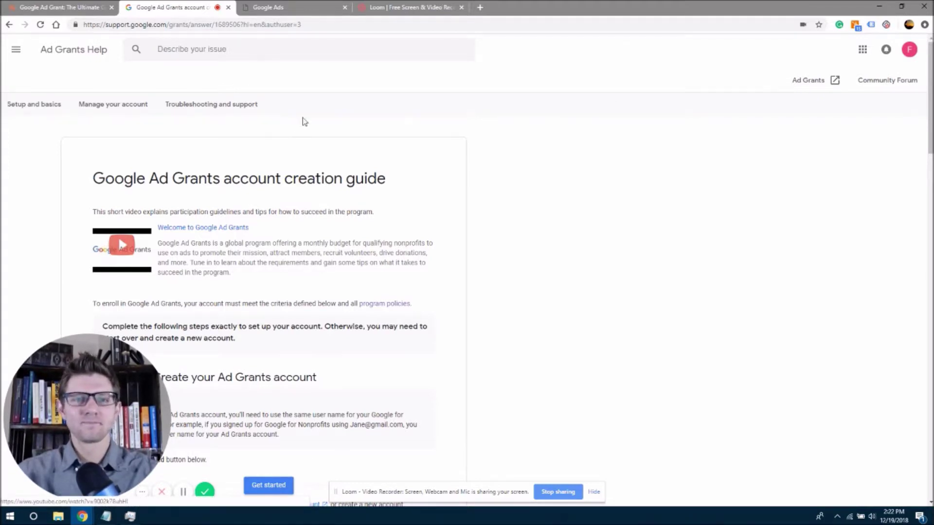
{"action": "left_click", "coordinate": [301, 10]}
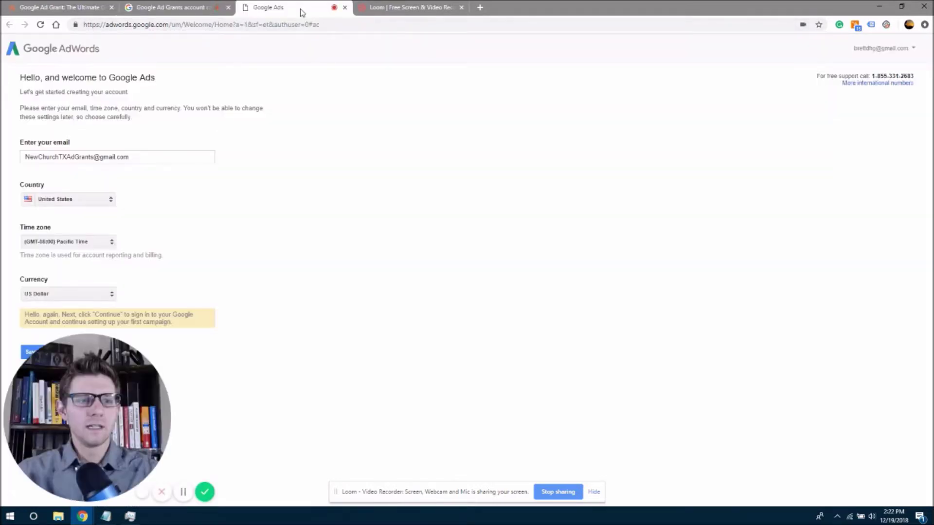
Step: Select and review the account's email address in the email field
{"action": "left_click", "coordinate": [185, 157]}
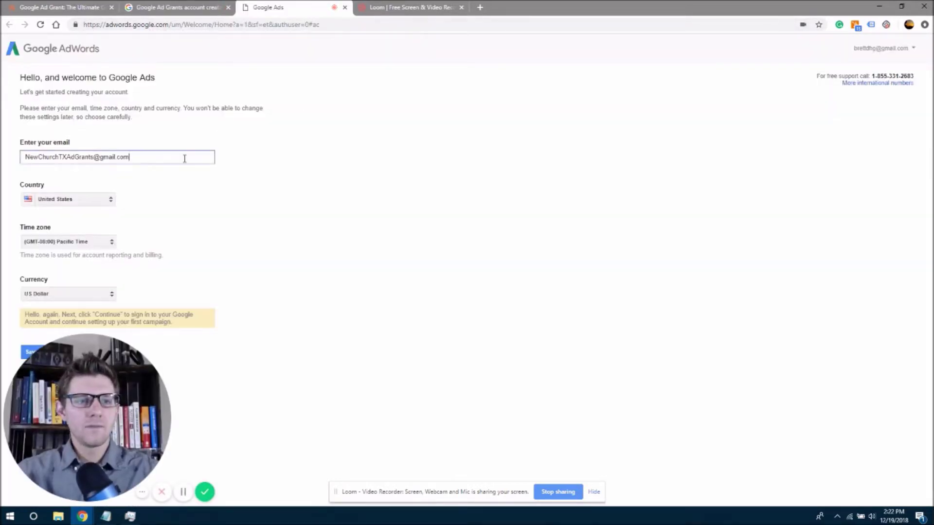
{"action": "left_click_drag", "start_coordinate": [168, 158], "coordinate": [22, 156]}
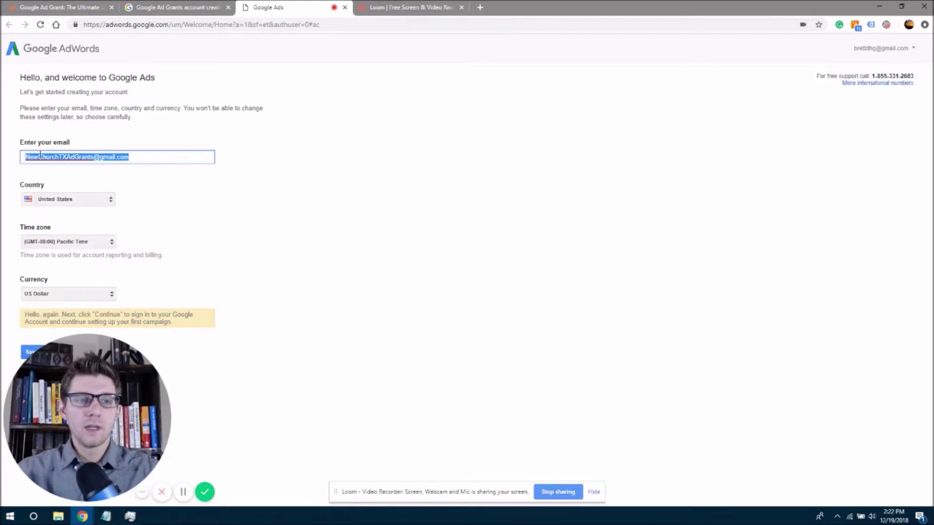
{"action": "left_click", "coordinate": [42, 157]}
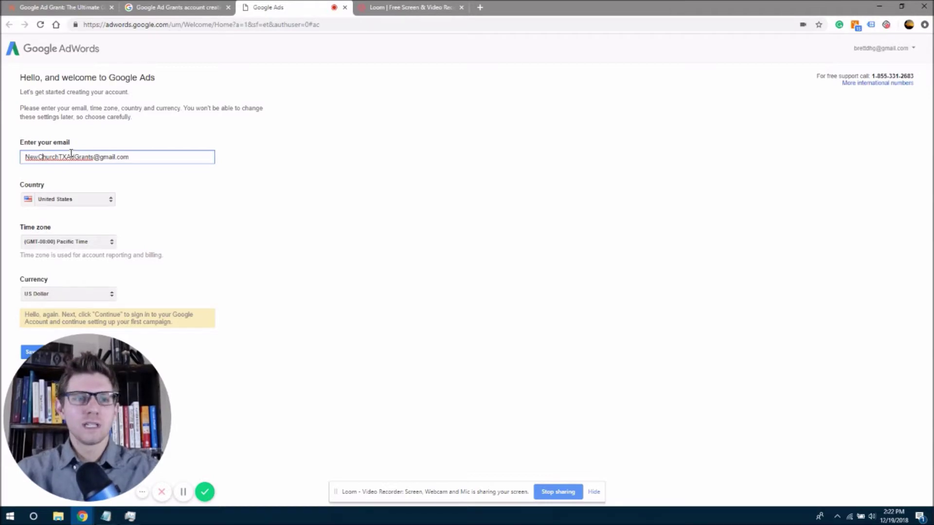
{"action": "left_click_drag", "start_coordinate": [25, 157], "coordinate": [59, 159]}
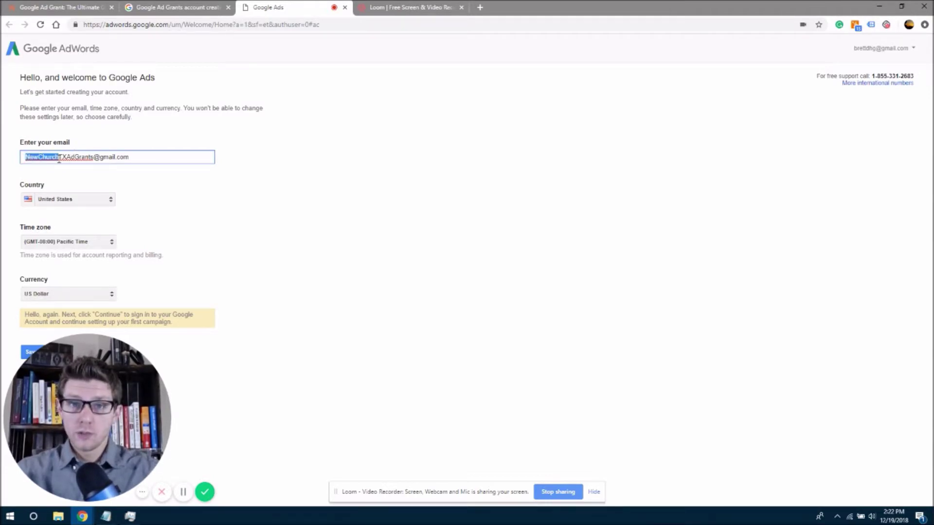
{"action": "left_click", "coordinate": [142, 156]}
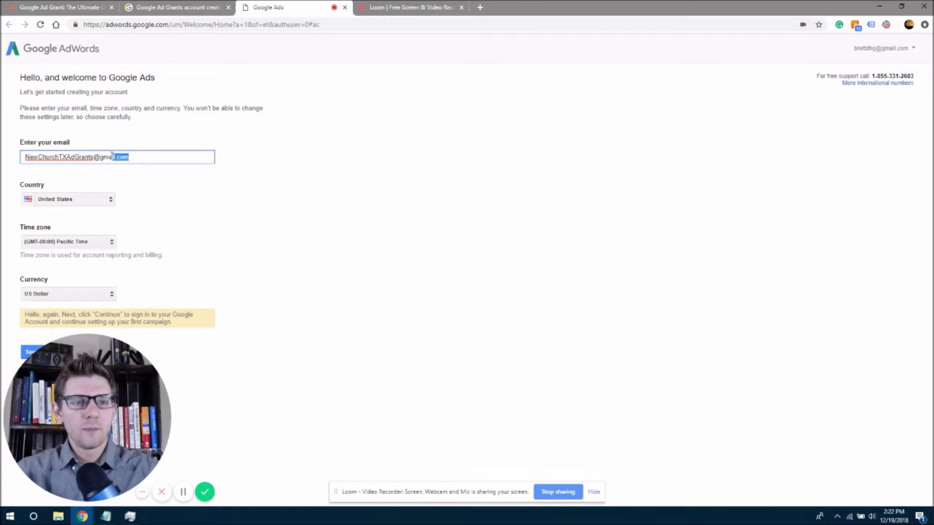
{"action": "left_click_drag", "start_coordinate": [112, 155], "coordinate": [27, 155]}
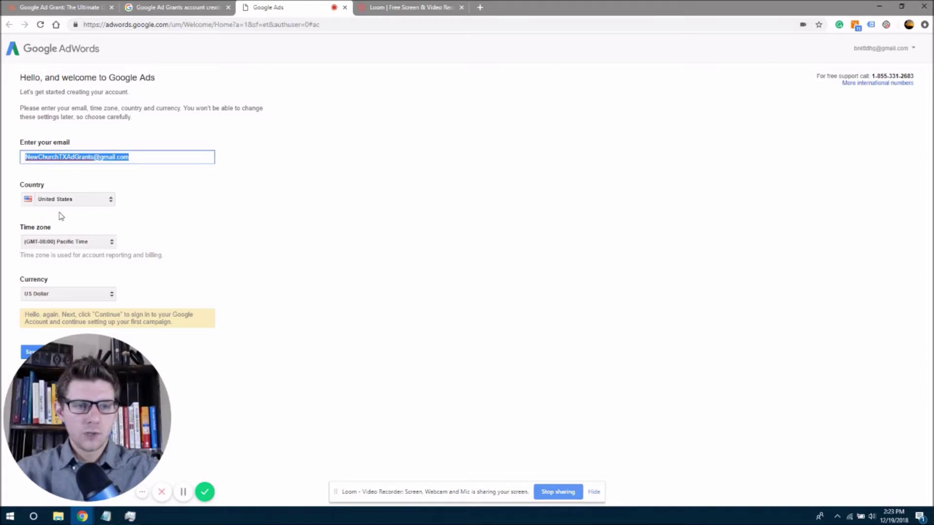
Step: Set the time zone to (GMT-05:00) Eastern Time and move the webcam bubble off Save and continue
{"action": "left_click", "coordinate": [102, 244]}
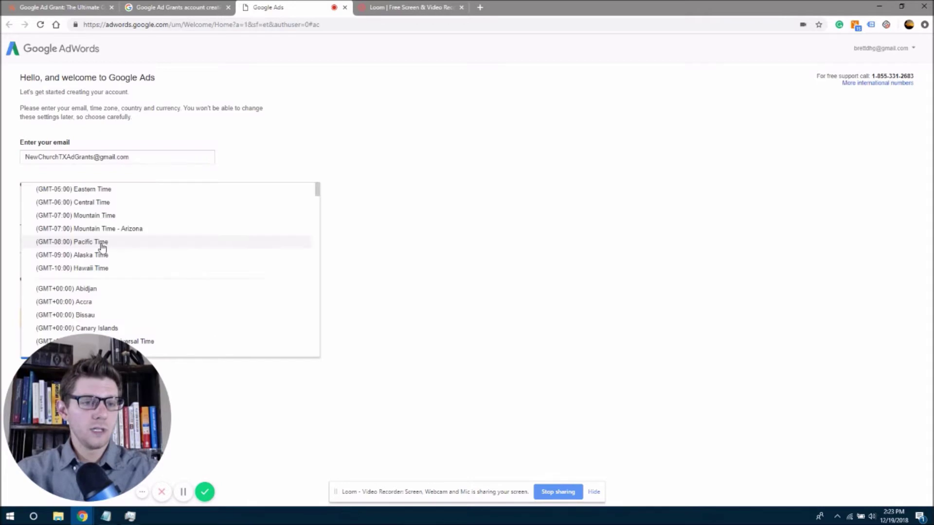
{"action": "left_click", "coordinate": [108, 191]}
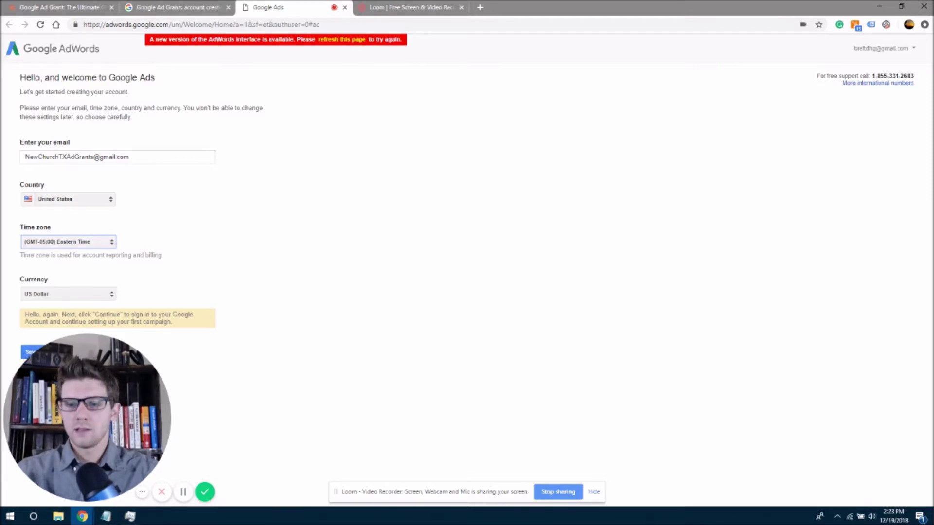
{"action": "left_click_drag", "start_coordinate": [149, 413], "coordinate": [323, 415]}
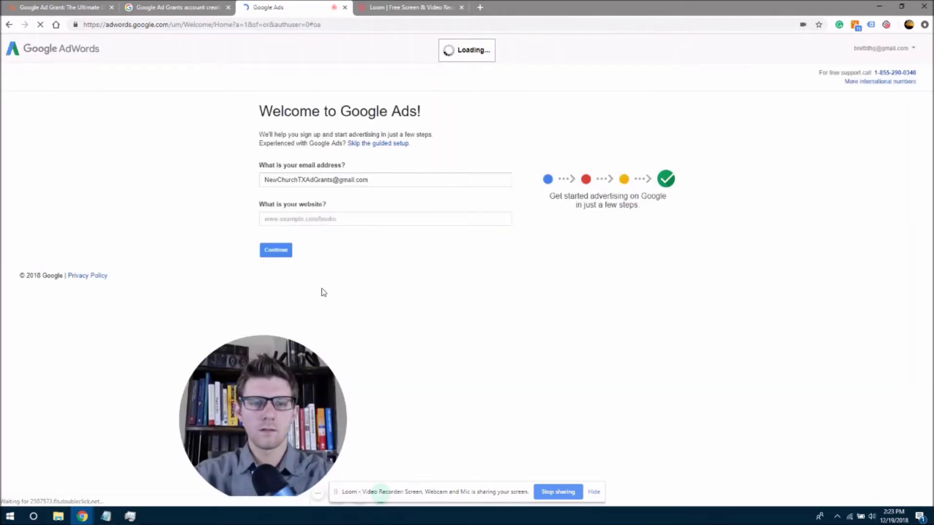
Step: Save the account settings, focus the website field, and open a new blank browser tab
{"action": "left_click", "coordinate": [299, 221]}
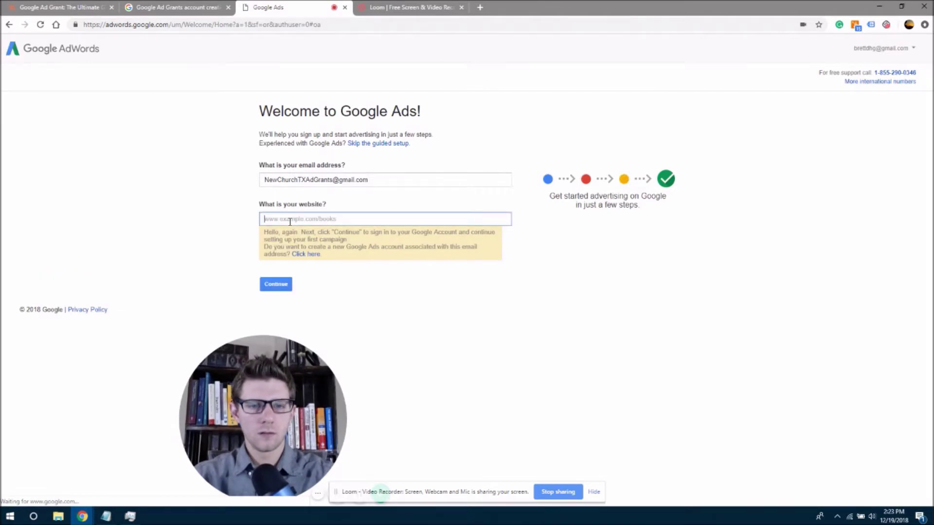
{"action": "left_click_drag", "start_coordinate": [249, 111], "coordinate": [341, 112]}
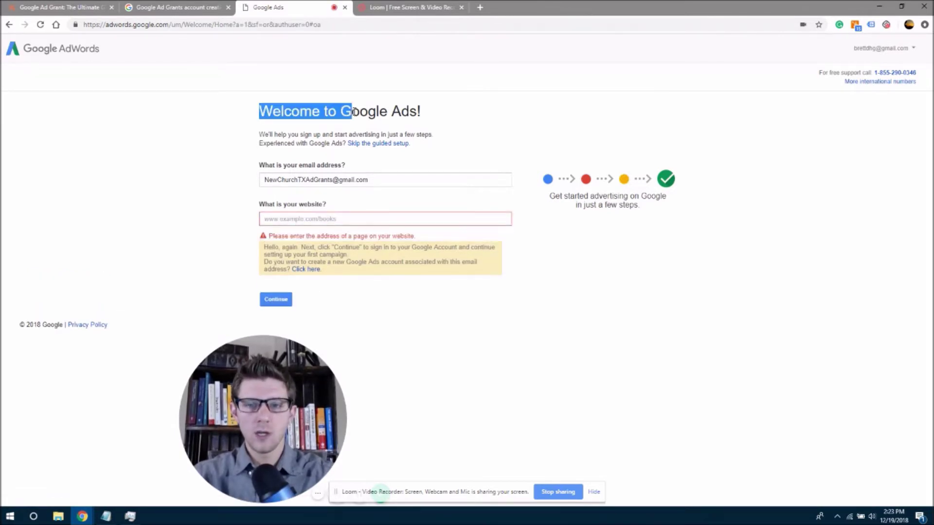
{"action": "left_click", "coordinate": [336, 247]}
{"action": "left_click", "coordinate": [316, 218]}
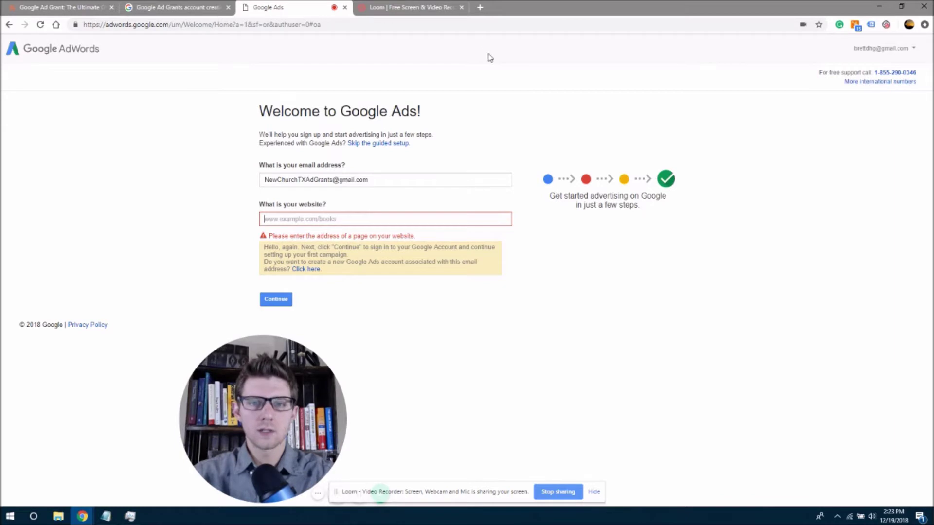
{"action": "left_click", "coordinate": [481, 7]}
Step: Search 'newchurch texas', open the NewChurch website, then return to the Ad Grants guide
{"action": "type", "text": "newchurch texas"}
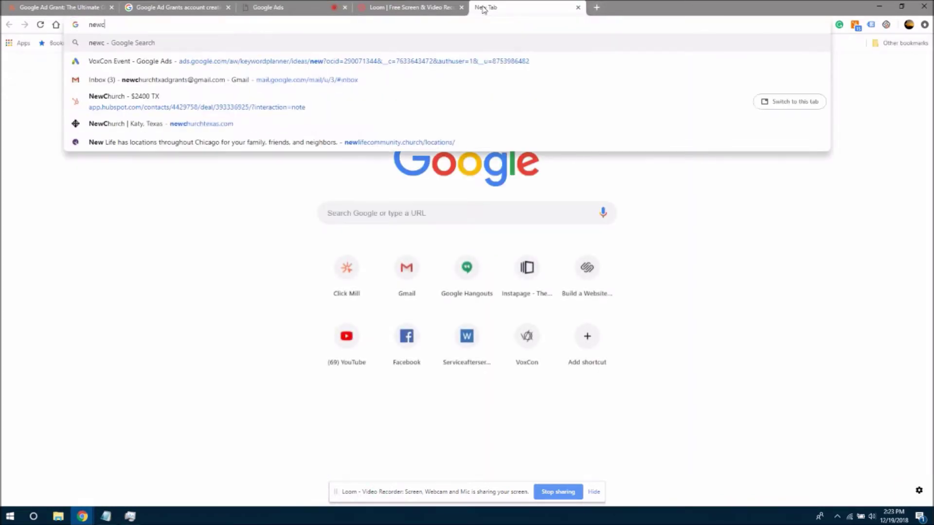
{"action": "key", "text": "Return"}
{"action": "left_click", "coordinate": [125, 148]}
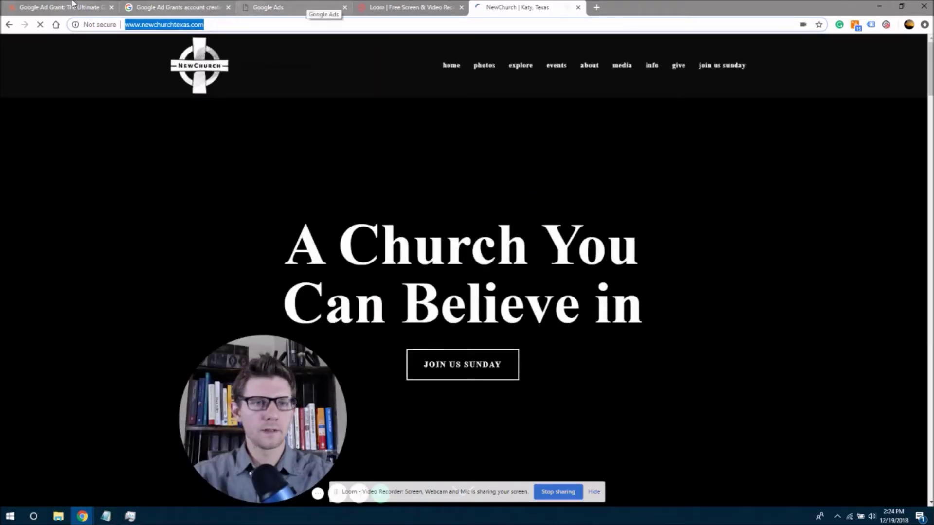
{"action": "left_click", "coordinate": [56, 7]}
Step: Enter the church's website address in the Google Ads form and continue to the advertising goal question
{"action": "left_click", "coordinate": [160, 6]}
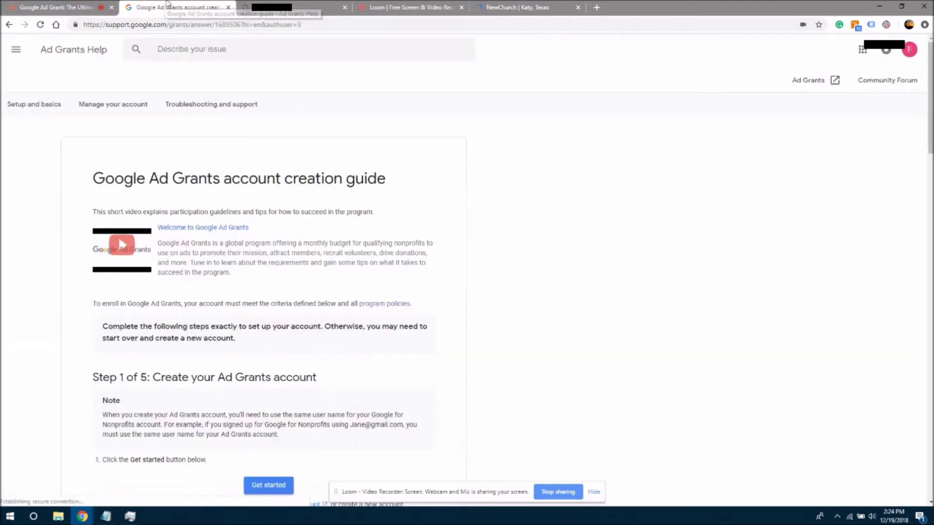
{"action": "left_click", "coordinate": [270, 8]}
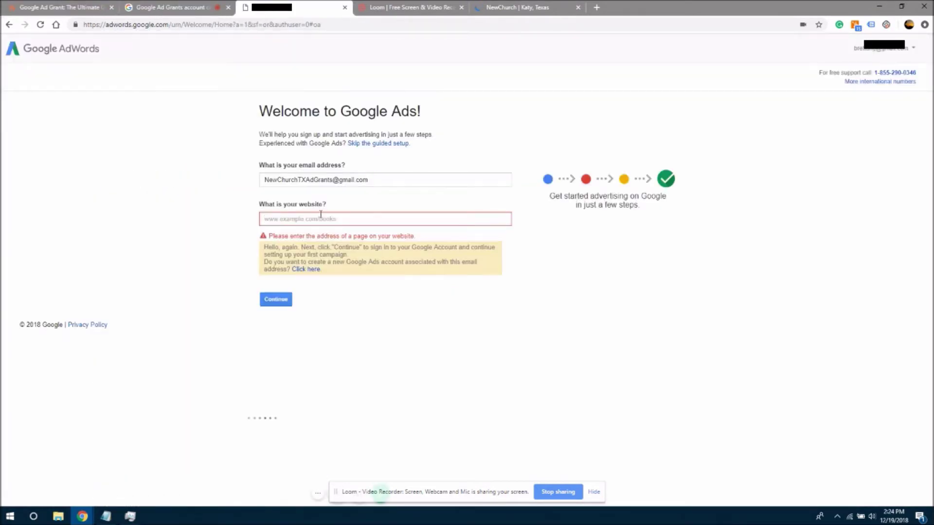
{"action": "left_click", "coordinate": [456, 248]}
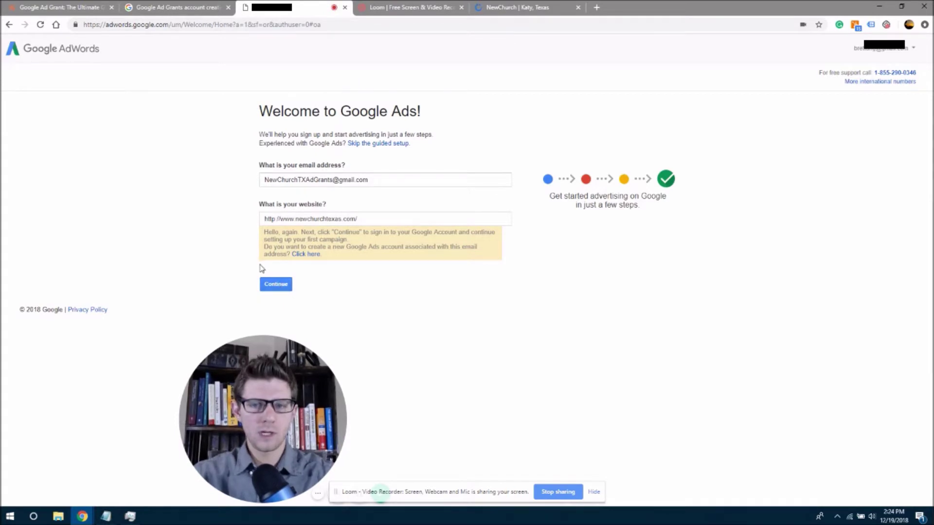
{"action": "left_click", "coordinate": [266, 286]}
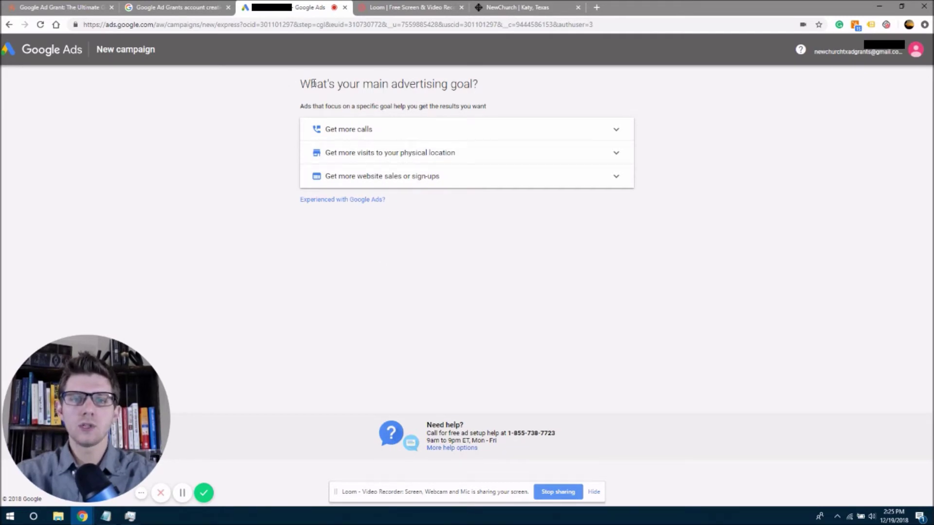
Step: Bypass the goal question using the 'Experienced with Google Ads?' link
{"action": "left_click_drag", "start_coordinate": [303, 106], "coordinate": [449, 107]}
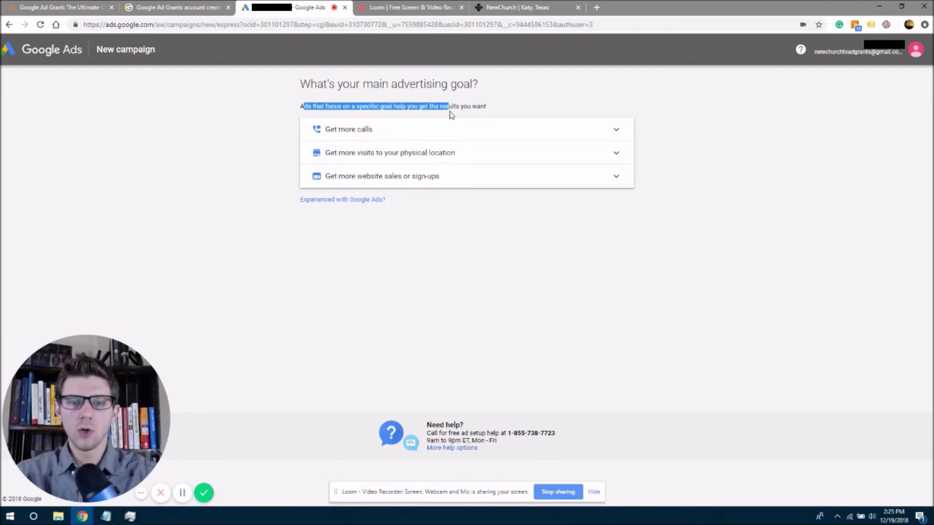
{"action": "left_click", "coordinate": [451, 106]}
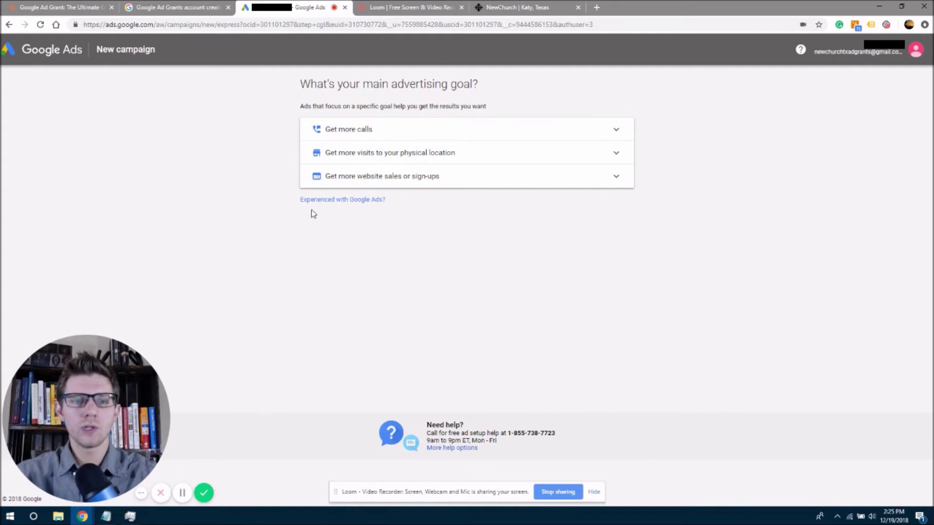
{"action": "left_click", "coordinate": [335, 200]}
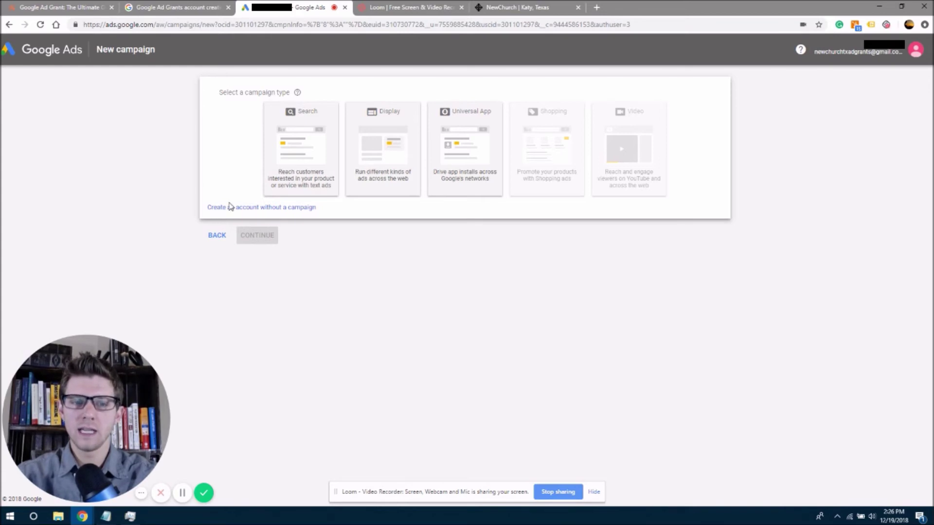
Step: Choose 'Create an account without a campaign' and submit United States, New York time and US Dollar
{"action": "left_click", "coordinate": [232, 210]}
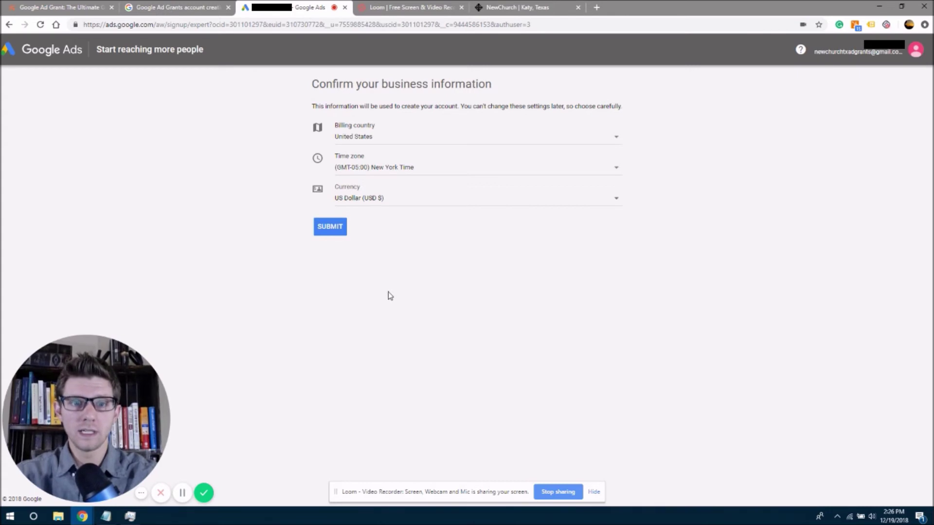
{"action": "left_click", "coordinate": [330, 229]}
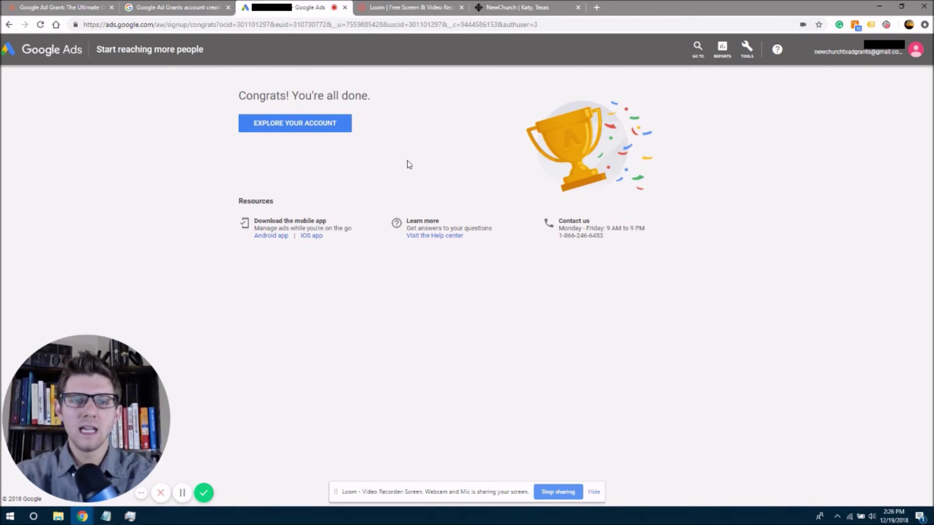
Step: Select Explore Your Account on the congrats page to load the All campaigns Overview
{"action": "left_click", "coordinate": [312, 127]}
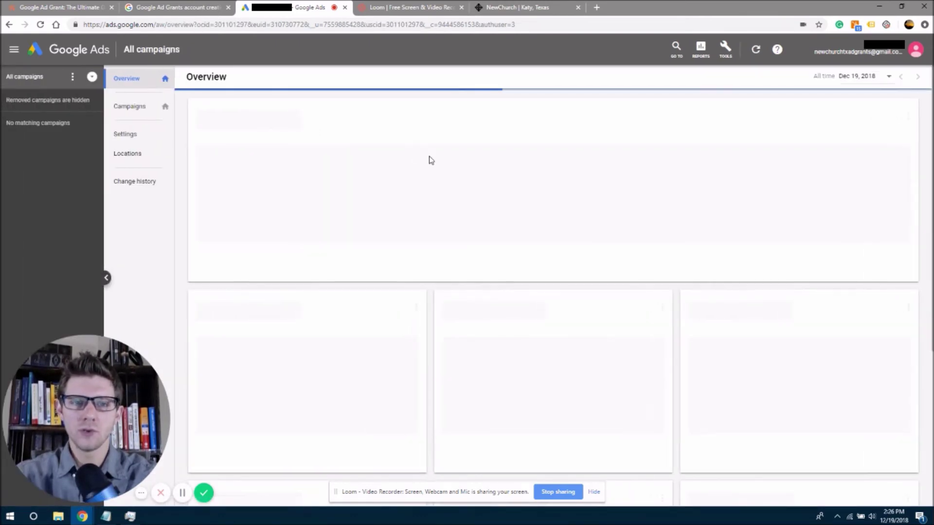